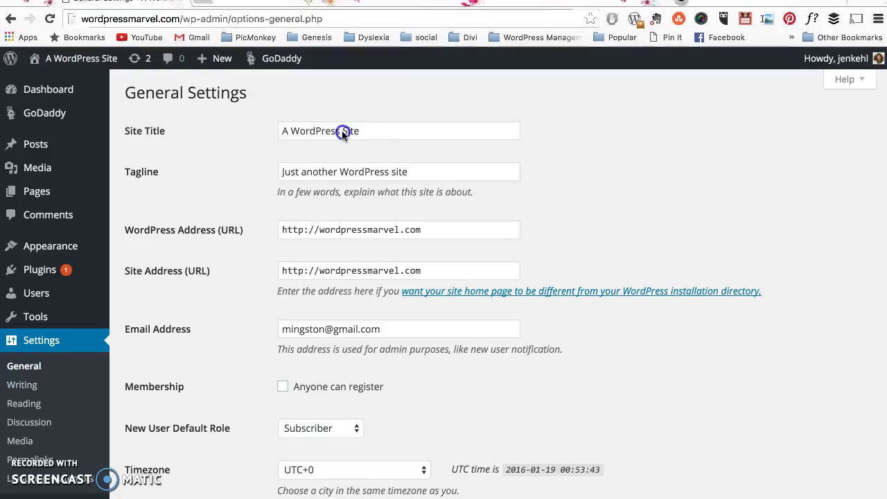
- Replace the site title with "WordPress Marvel"
left_click_drag(361, 131, 265, 132)
type("Wor")
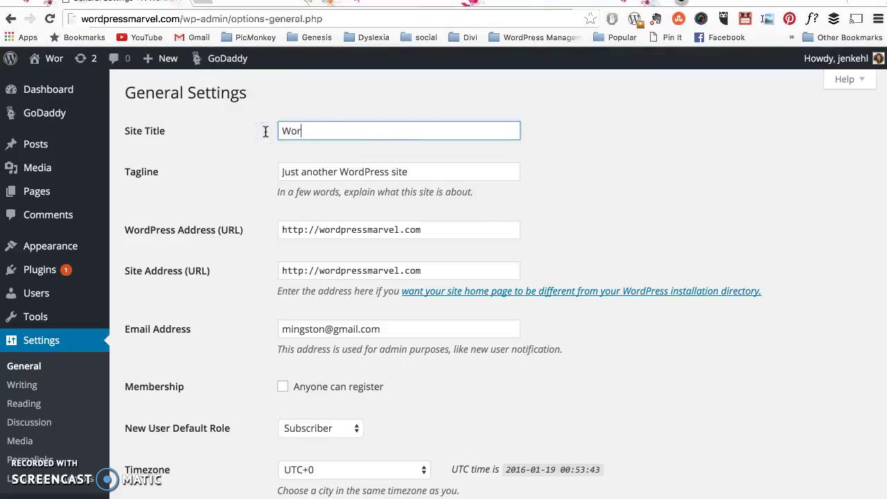
type("dPress Marvel")
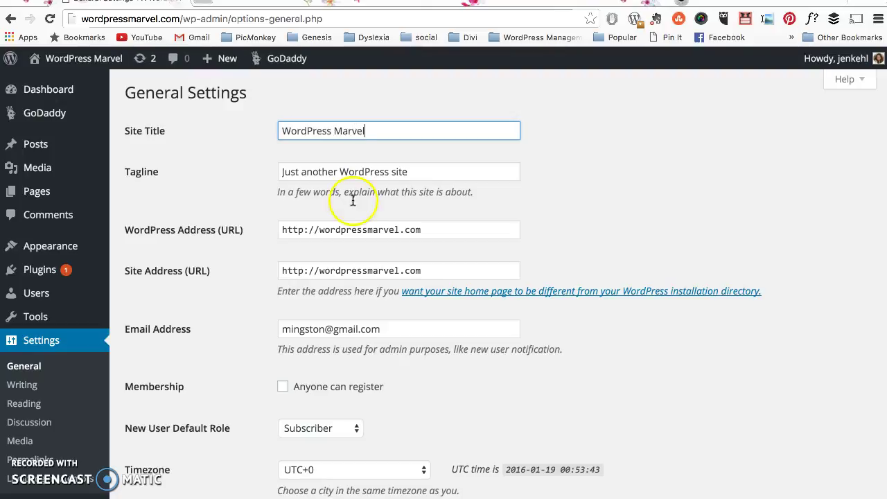
- Replace the default tagline with "WordPress Help and Tutorials"
left_click(418, 172)
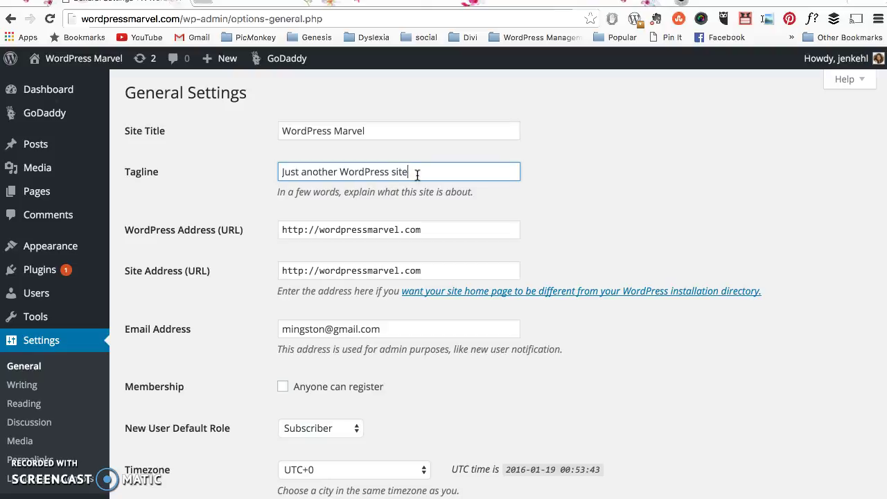
left_click_drag(418, 174, 275, 174)
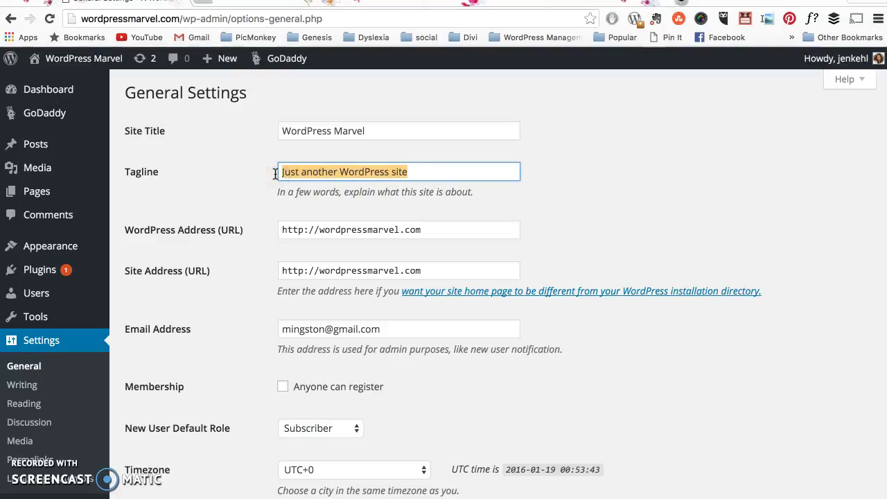
type("WordP")
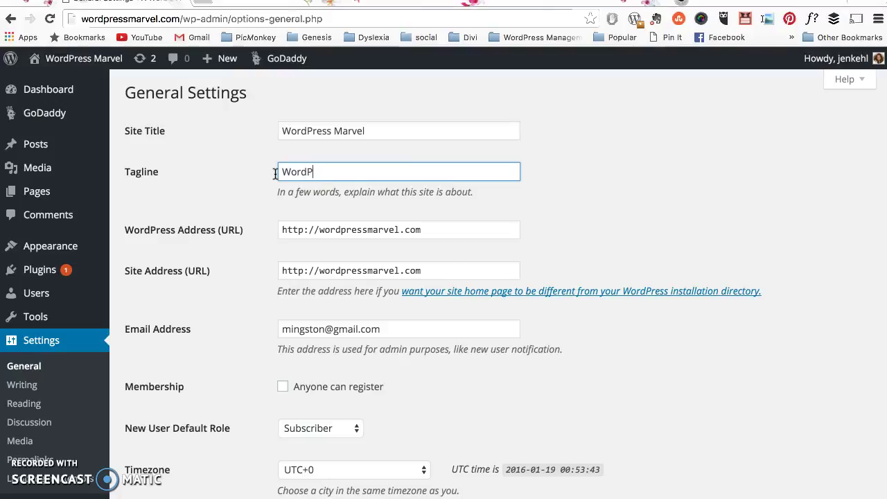
type("ress Help and Tutor")
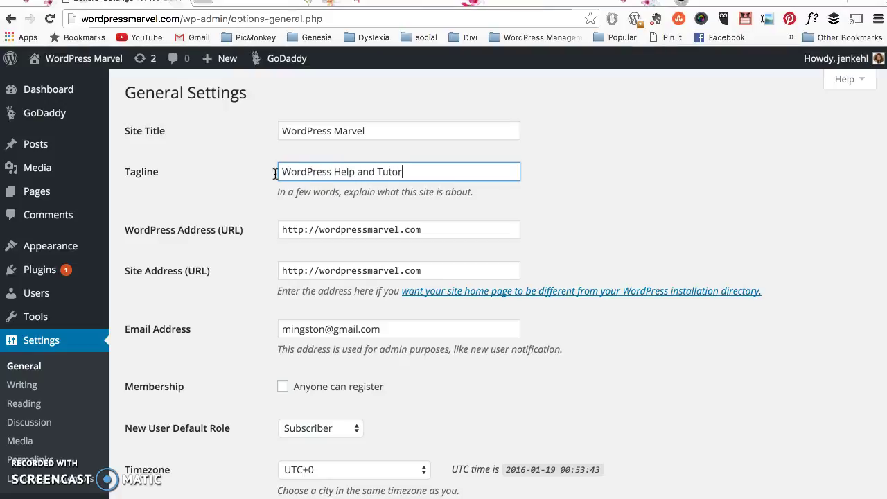
type("ials")
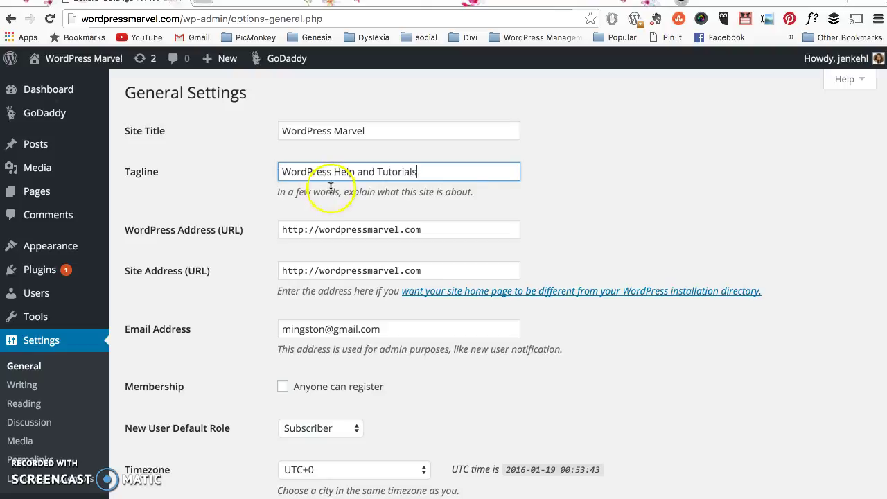
- Review the WordPress and site addresses, admin email, membership and new user default role settings
scroll(483, 250, "down", 1)
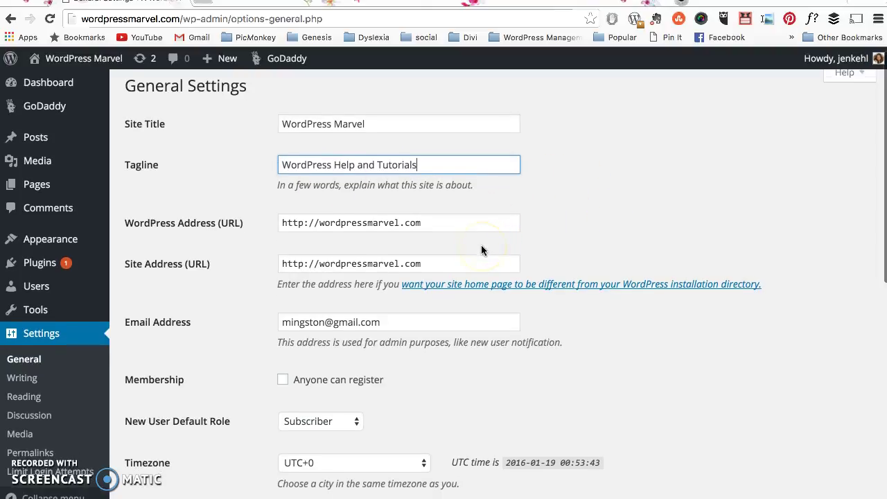
scroll(481, 247, "down", 2)
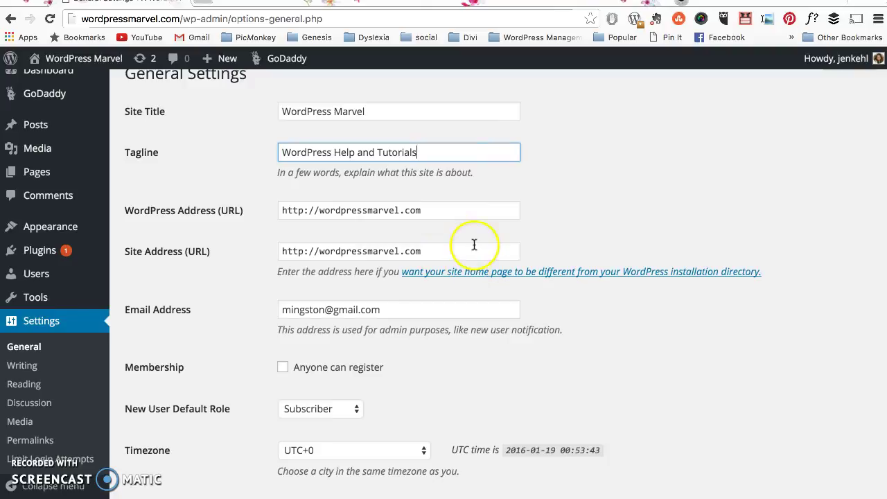
scroll(470, 251, "down", 3)
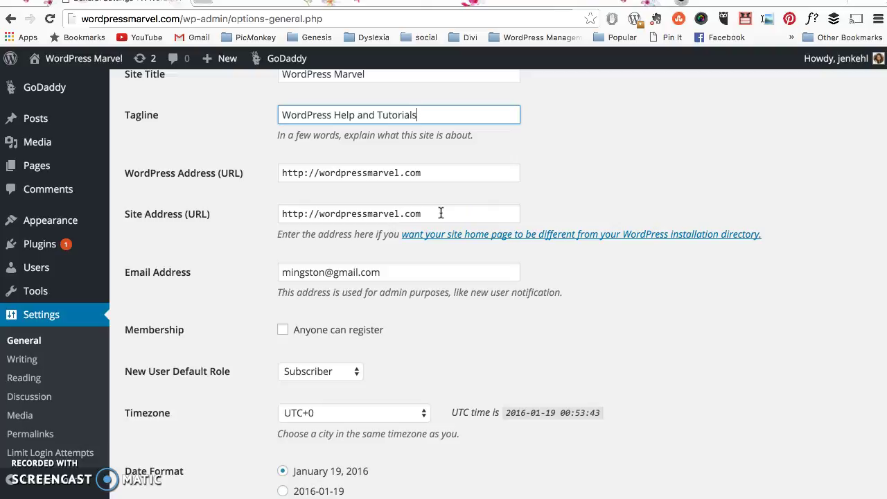
scroll(450, 294, "down", 2)
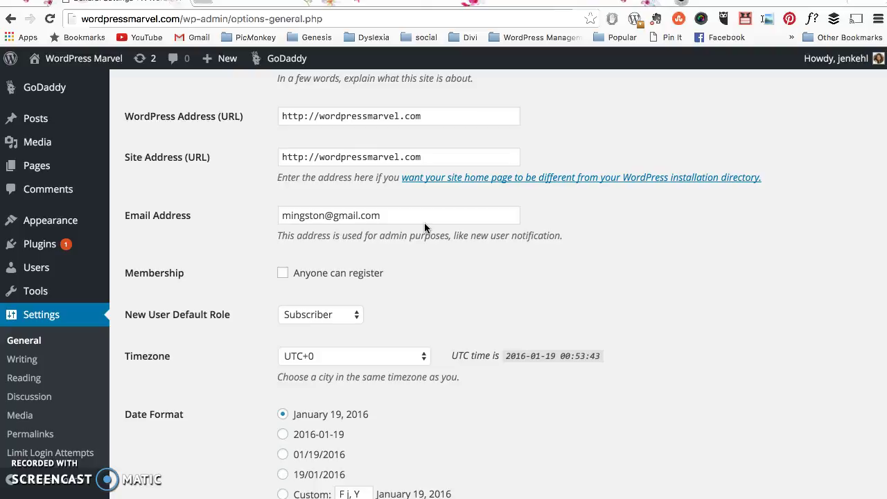
scroll(424, 223, "down", 3)
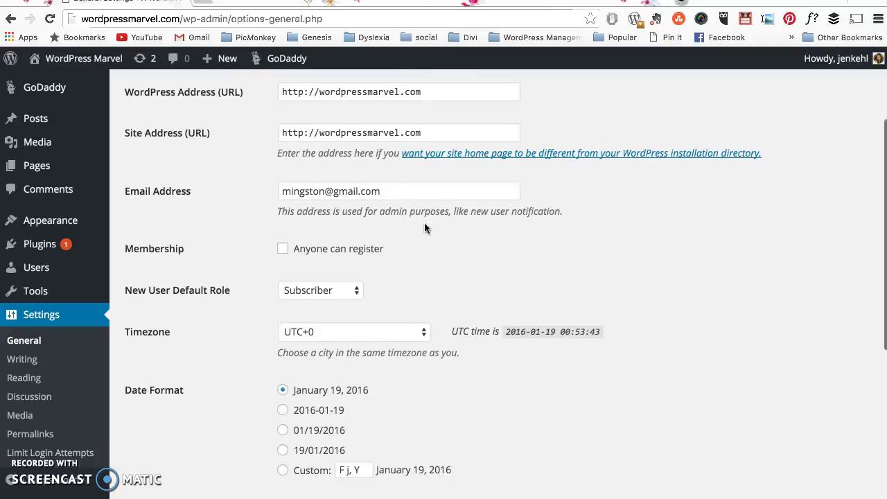
left_click(455, 167)
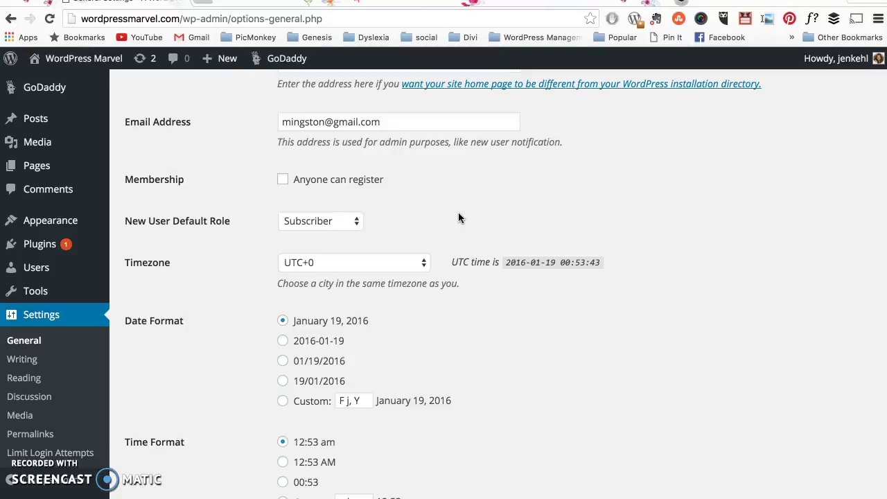
scroll(458, 218, "down", 2)
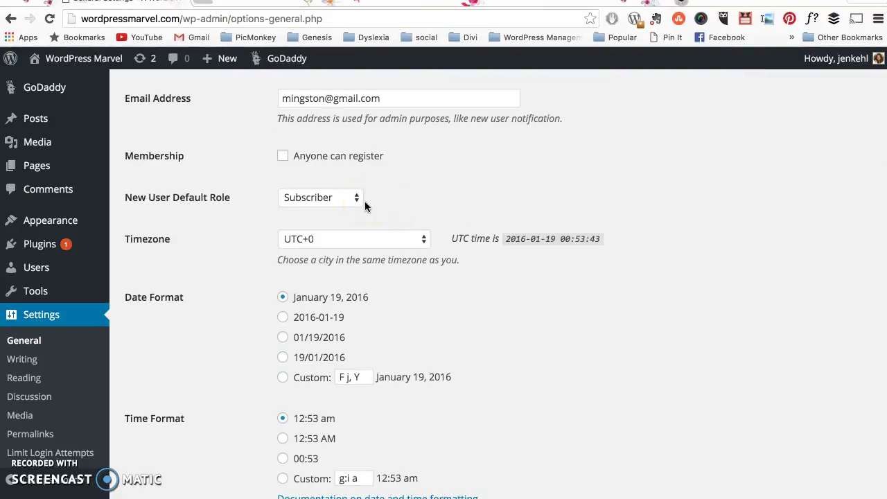
scroll(474, 269, "down", 3)
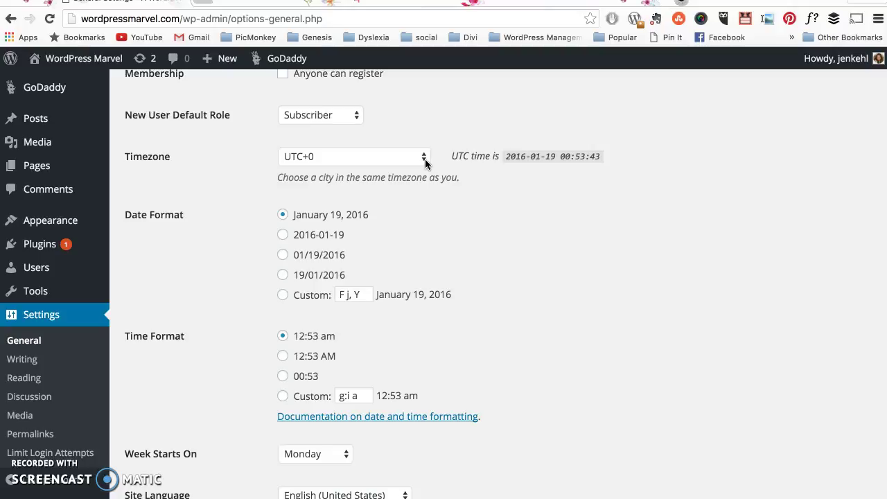
- Set the site's timezone to Chicago
left_click(425, 162)
scroll(374, 250, "up", 5)
scroll(375, 251, "up", 20)
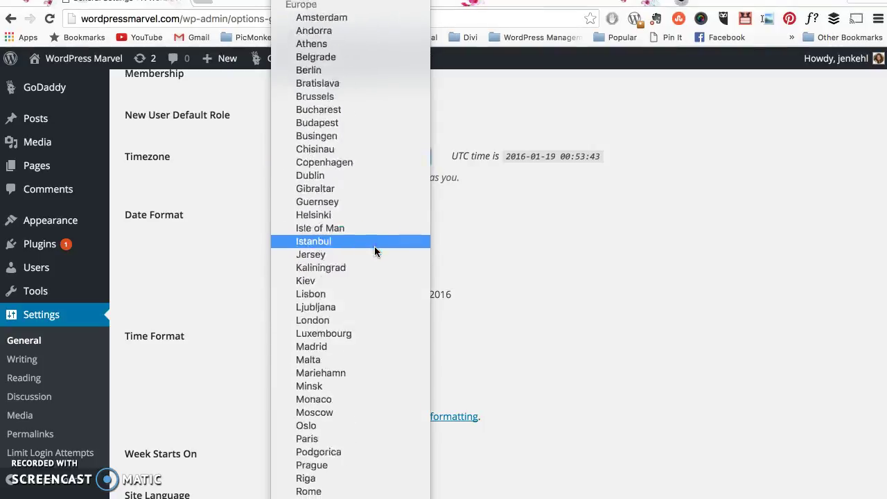
scroll(374, 251, "up", 20)
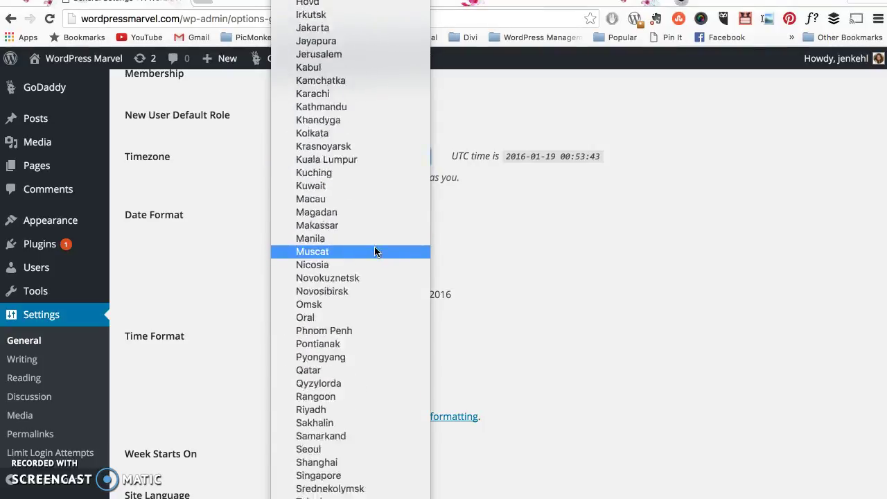
scroll(374, 251, "up", 10)
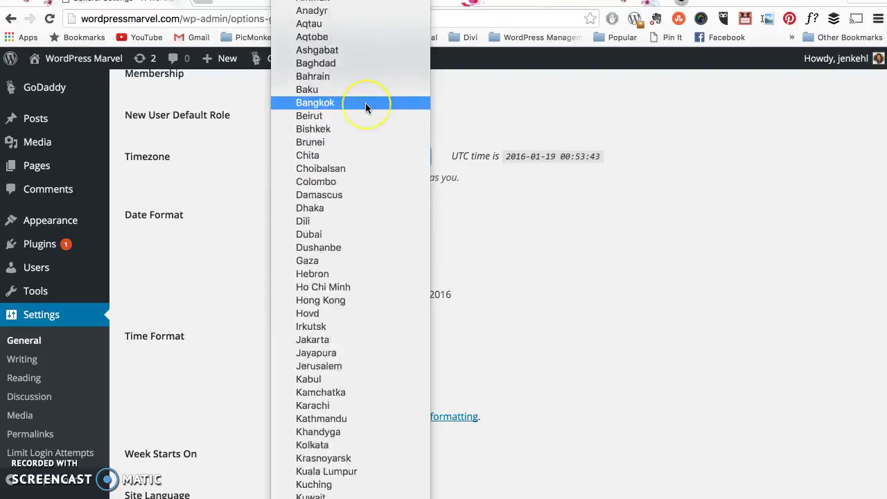
scroll(365, 103, "up", 15)
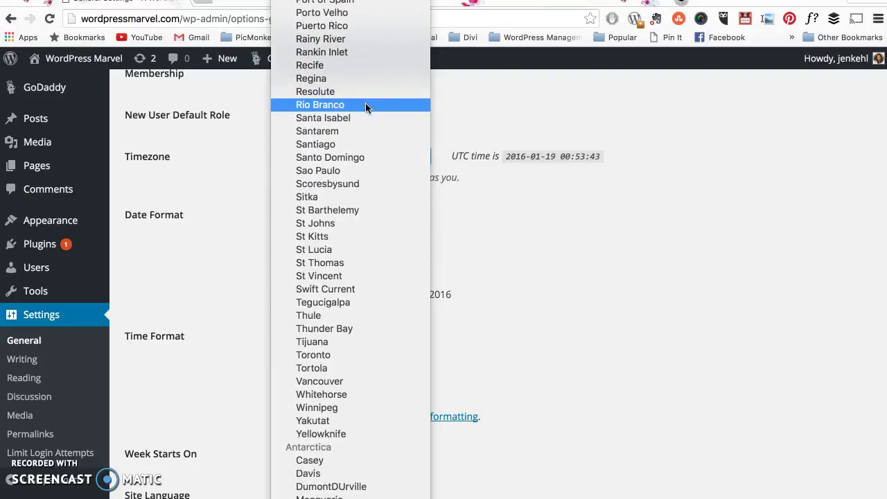
scroll(365, 102, "up", 12)
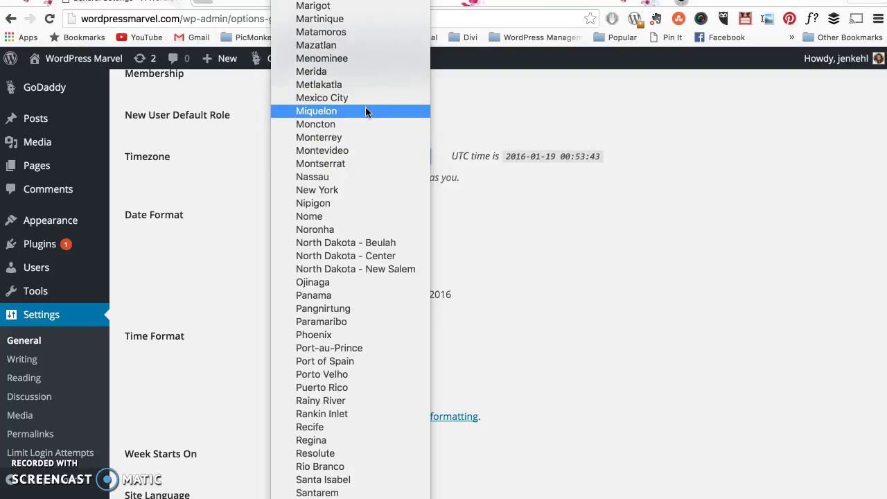
scroll(366, 111, "up", 12)
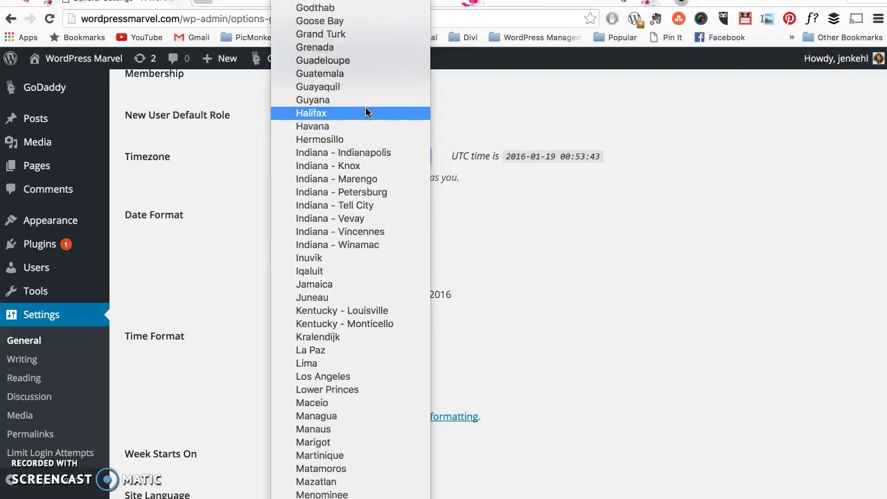
scroll(365, 111, "up", 6)
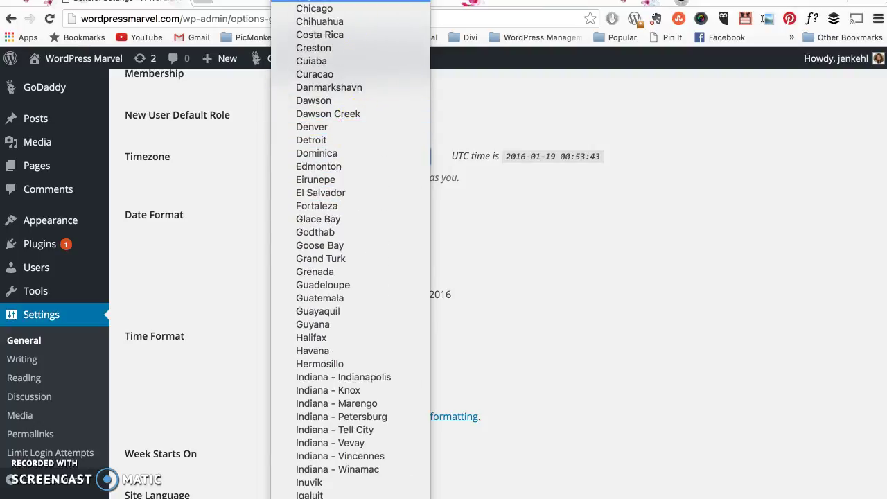
left_click(348, 10)
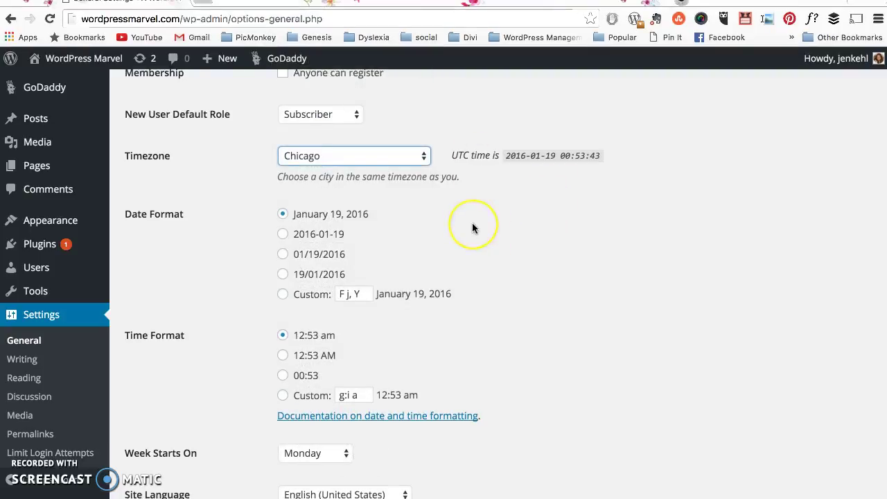
- Check the date format, time format, week start and site language options, and save the general settings
scroll(472, 223, "down", 1)
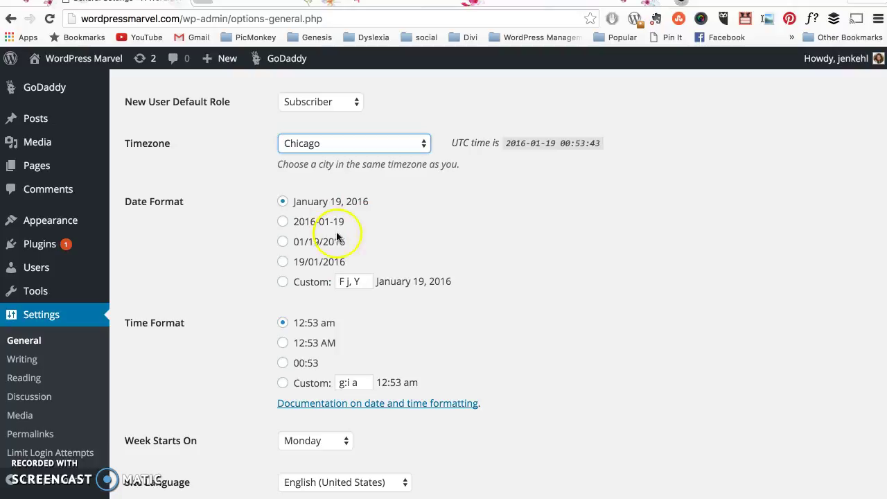
scroll(430, 226, "down", 2)
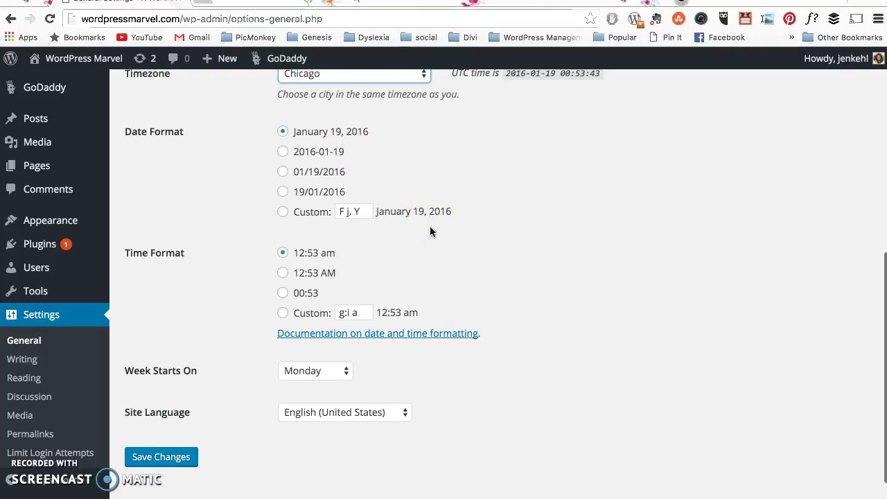
scroll(435, 228, "down", 1)
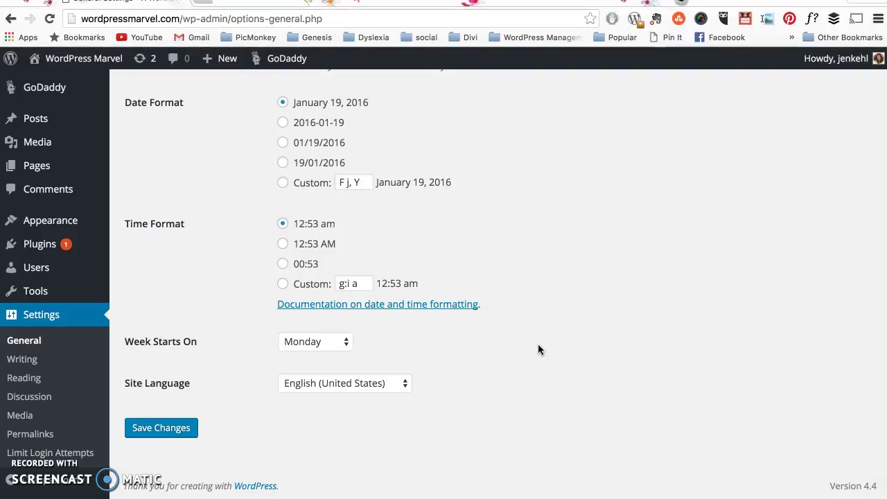
scroll(213, 351, "up", 5)
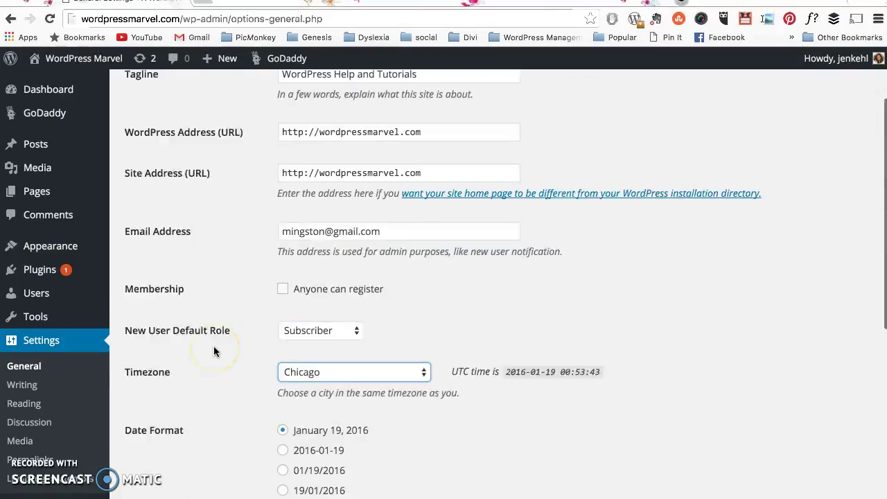
scroll(214, 352, "down", 5)
left_click(151, 428)
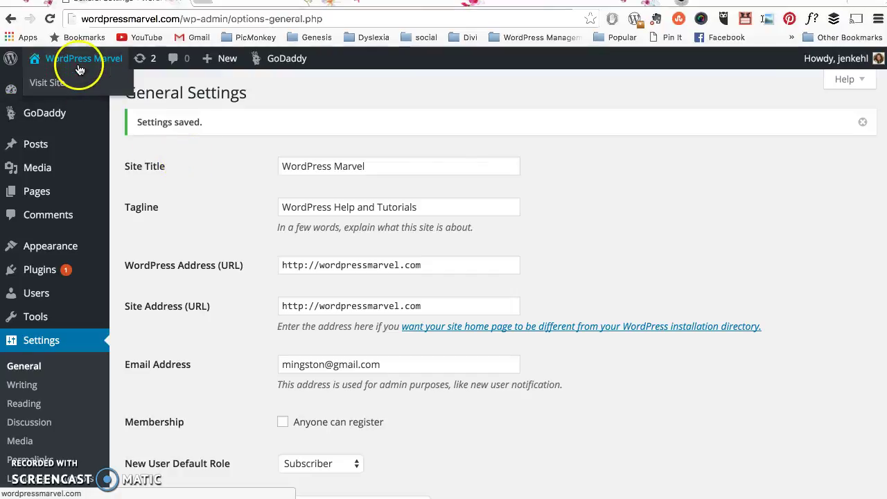
- Open the live site in a new browser tab and look over its home page from header to footer
mouse_move(116, 122)
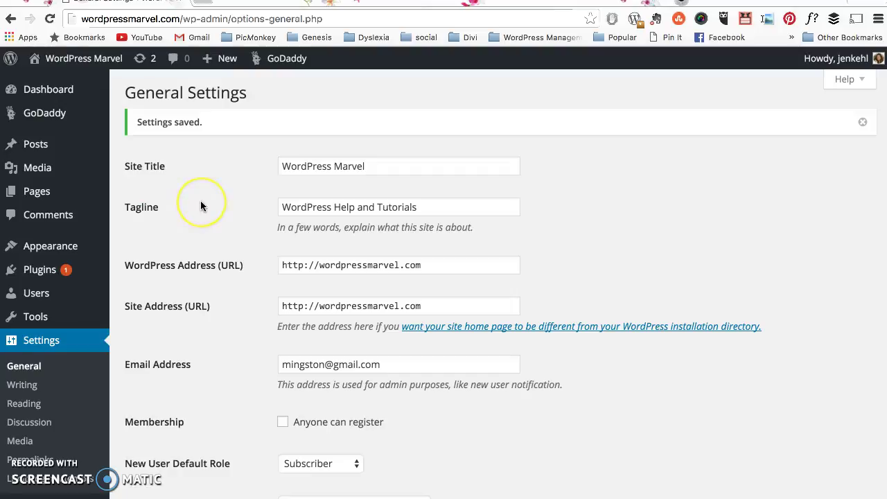
mouse_move(91, 58)
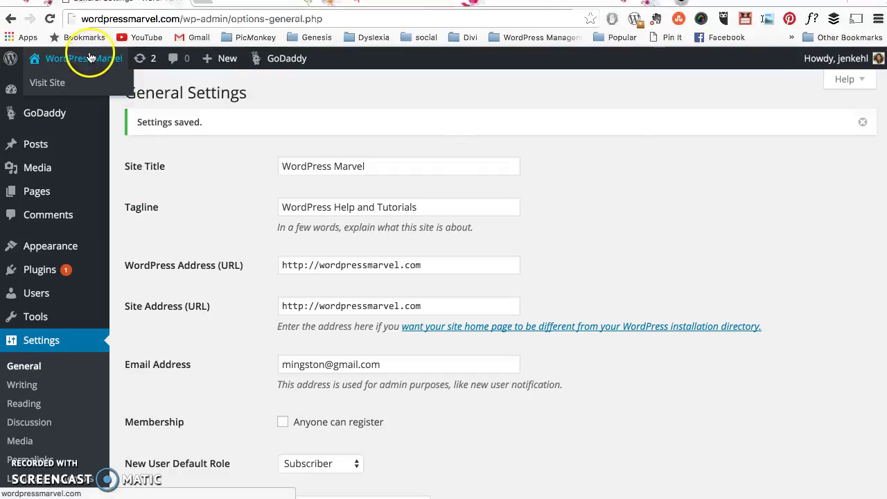
right_click(68, 84)
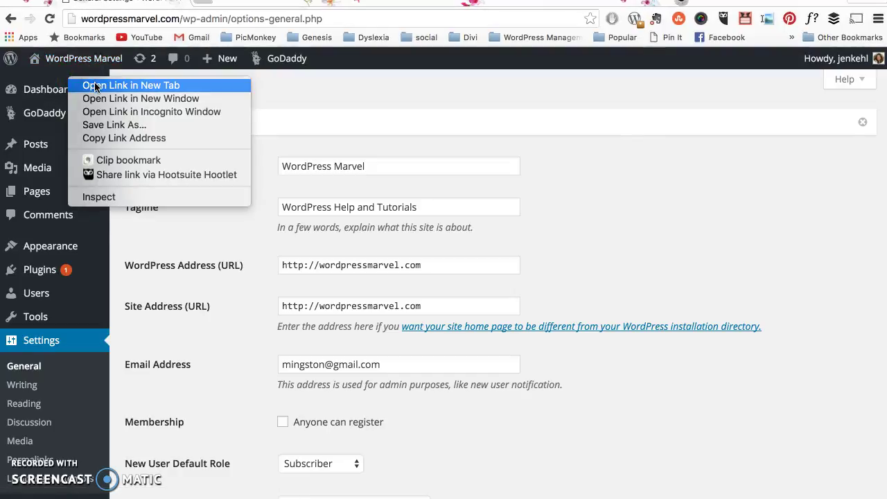
left_click(95, 86)
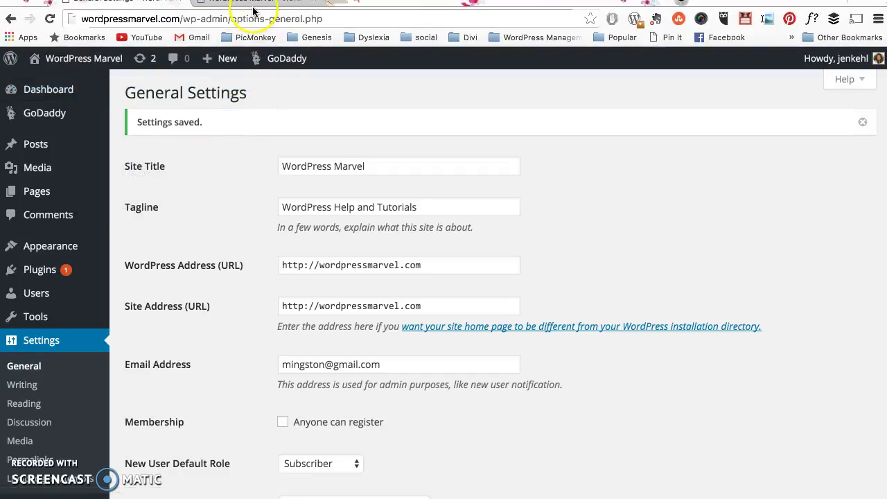
left_click(253, 6)
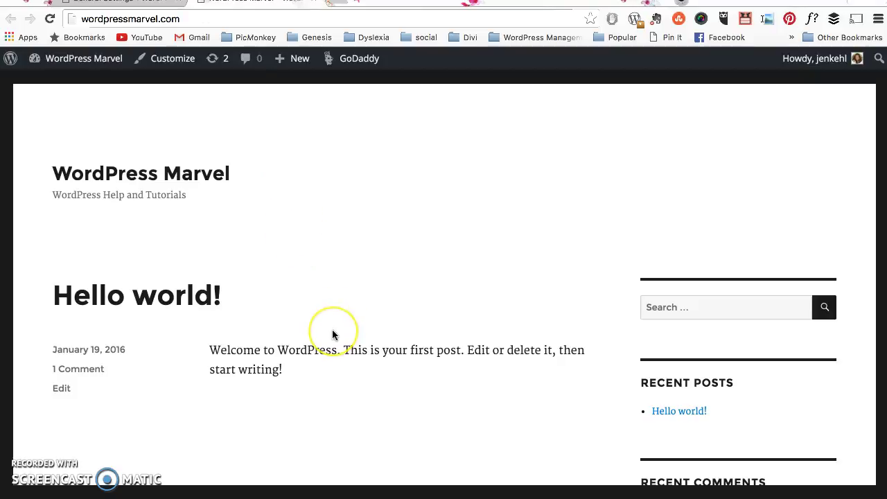
scroll(332, 335, "down", 10)
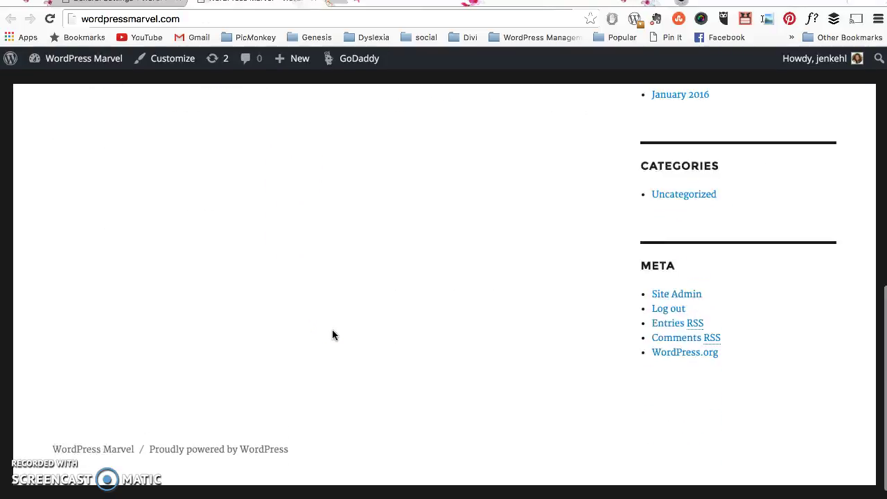
scroll(333, 335, "up", 10)
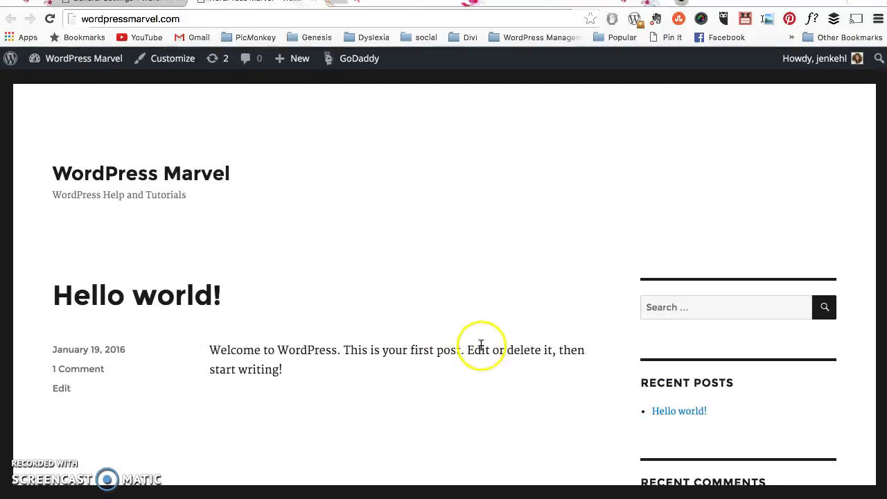
scroll(444, 364, "down", 2)
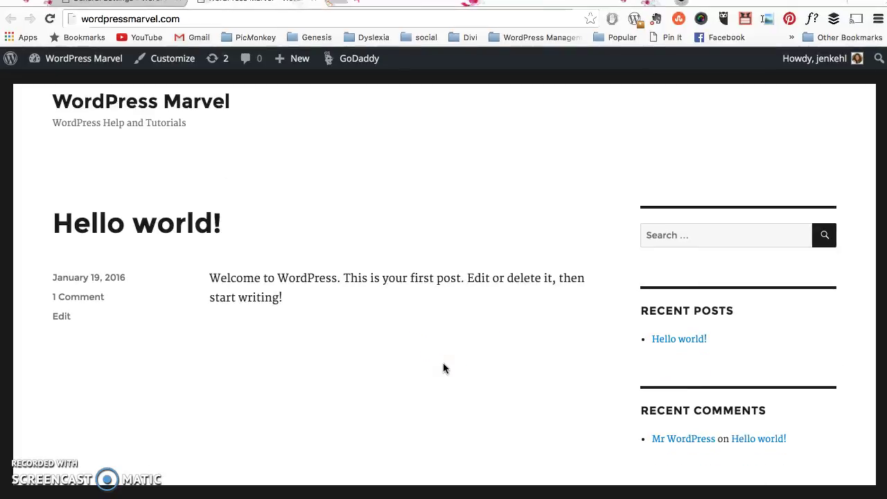
scroll(444, 368, "up", 2)
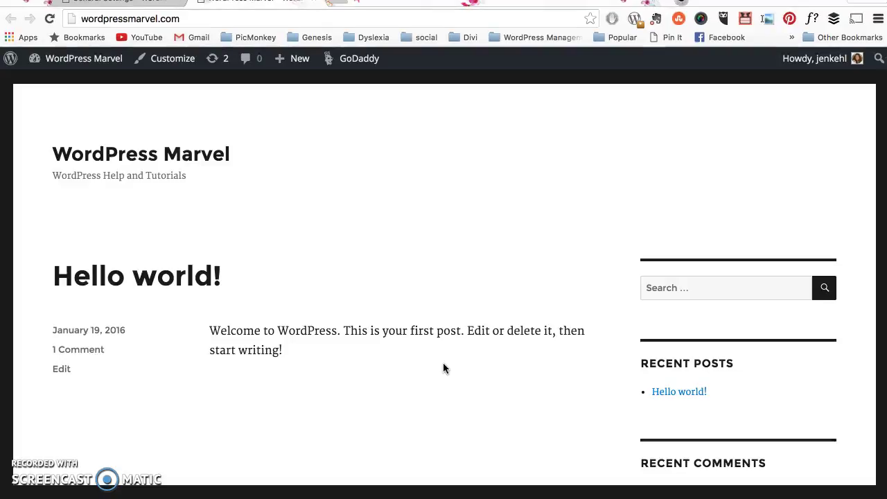
scroll(443, 368, "down", 1)
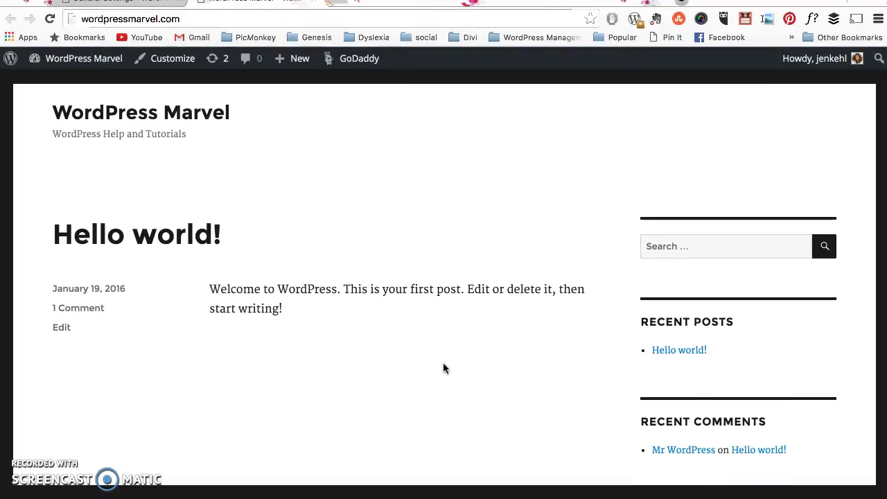
scroll(445, 368, "down", 2)
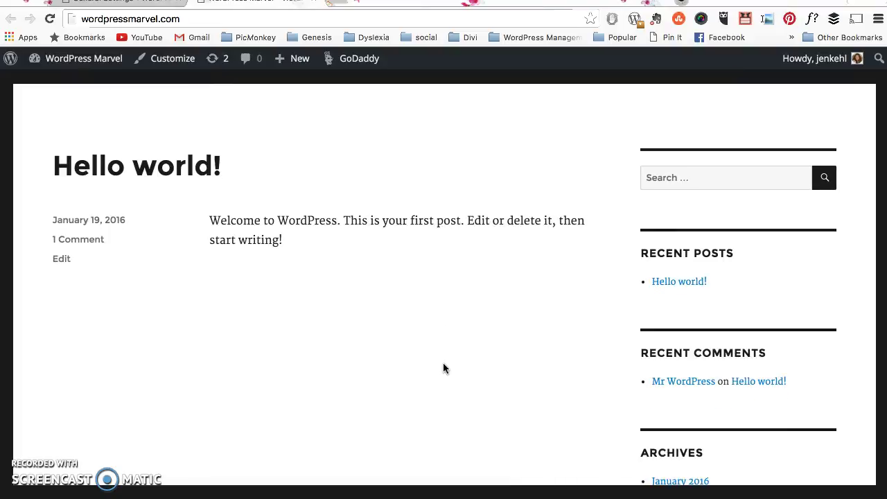
scroll(443, 362, "up", 3)
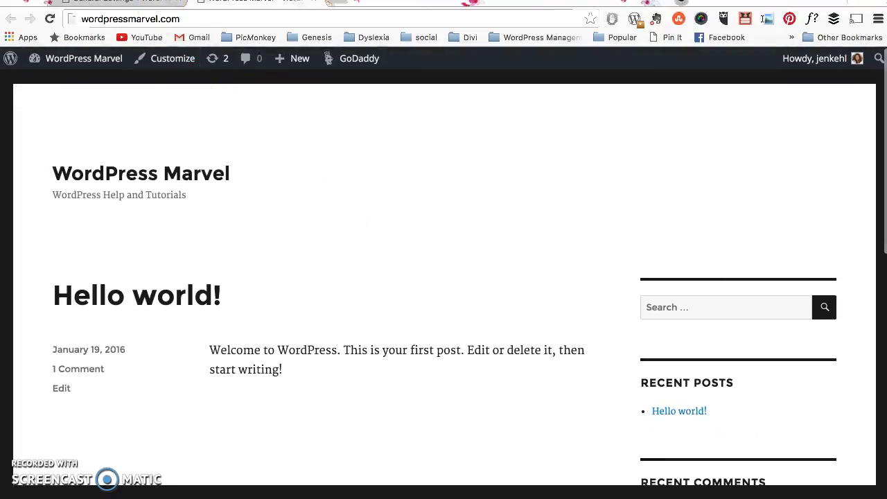
- Return to the site's admin area, open the installed plugins list and look over the plugins and their descriptions
left_click(111, 2)
scroll(220, 315, "down", 1)
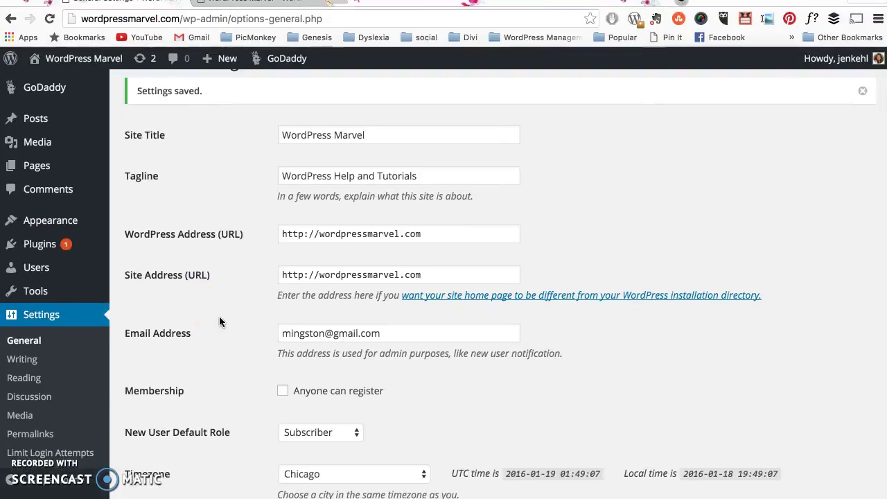
left_click(42, 244)
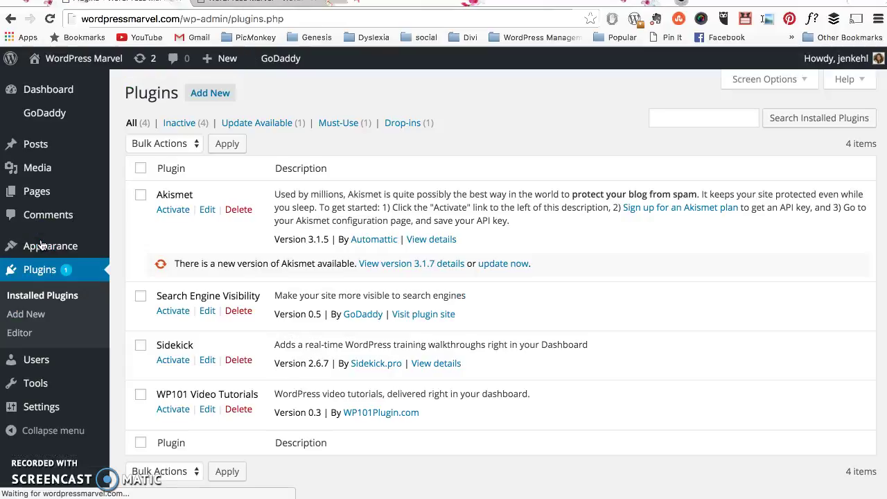
scroll(321, 316, "down", 1)
scroll(321, 317, "up", 1)
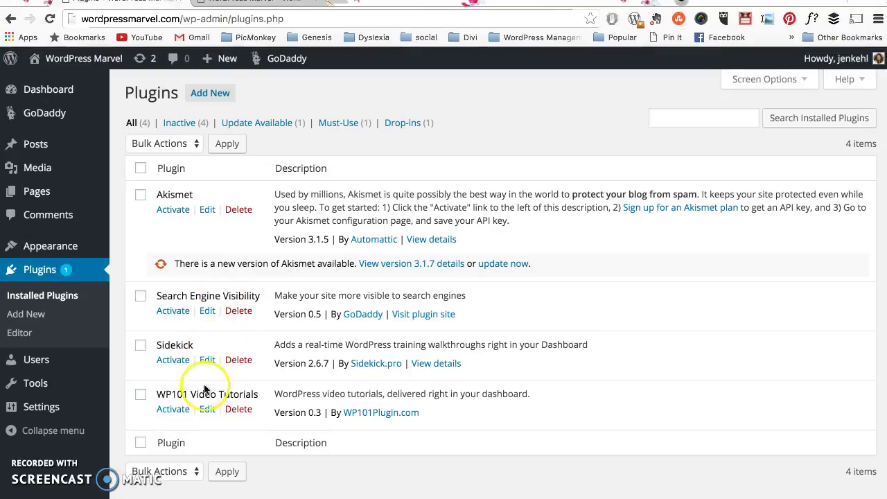
left_click(230, 412)
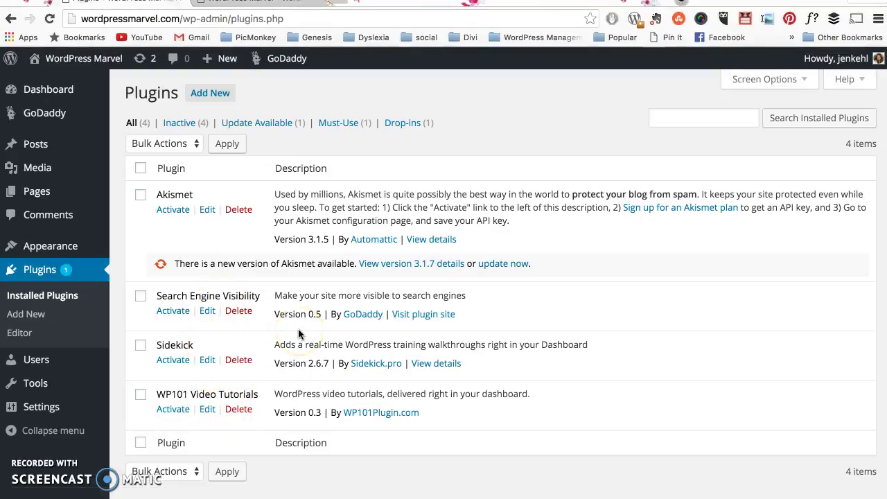
left_click(294, 344)
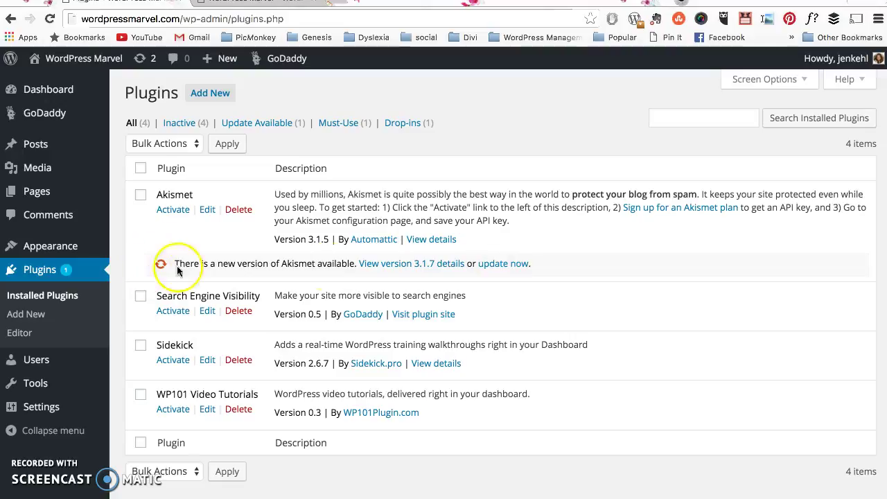
- Update the Akismet plugin to version 3.1.7 and activate it
left_click(515, 264)
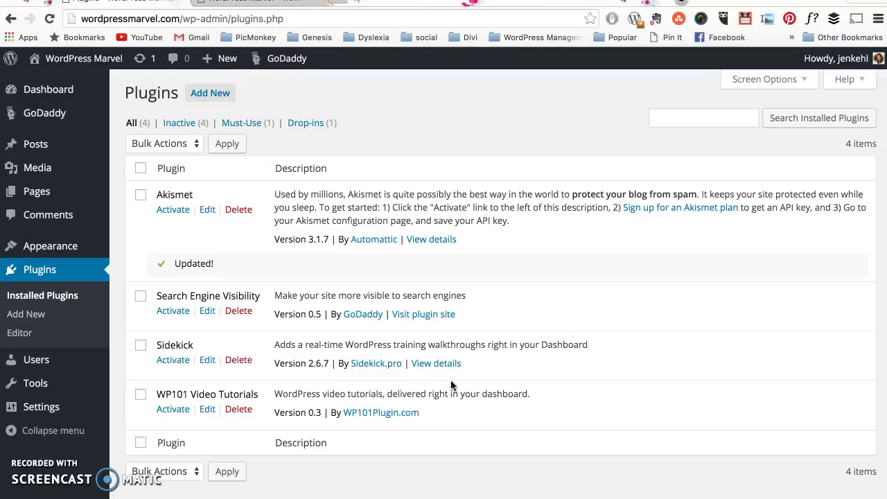
left_click(167, 212)
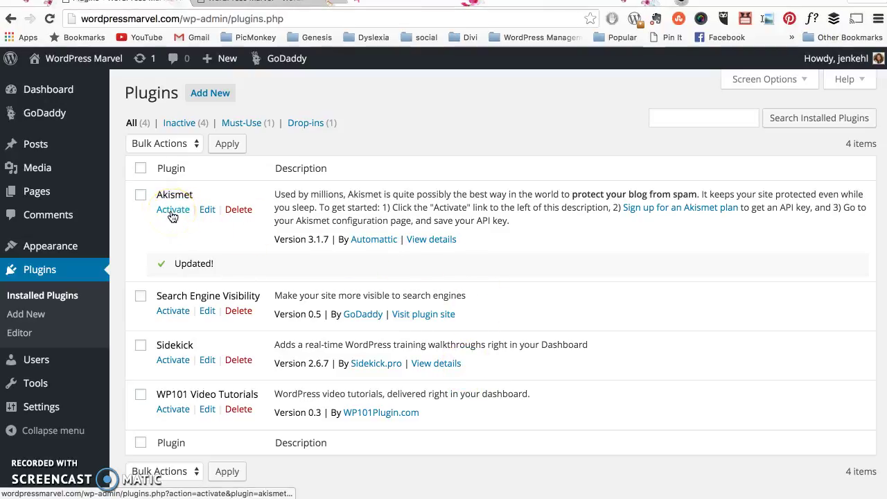
left_click(173, 211)
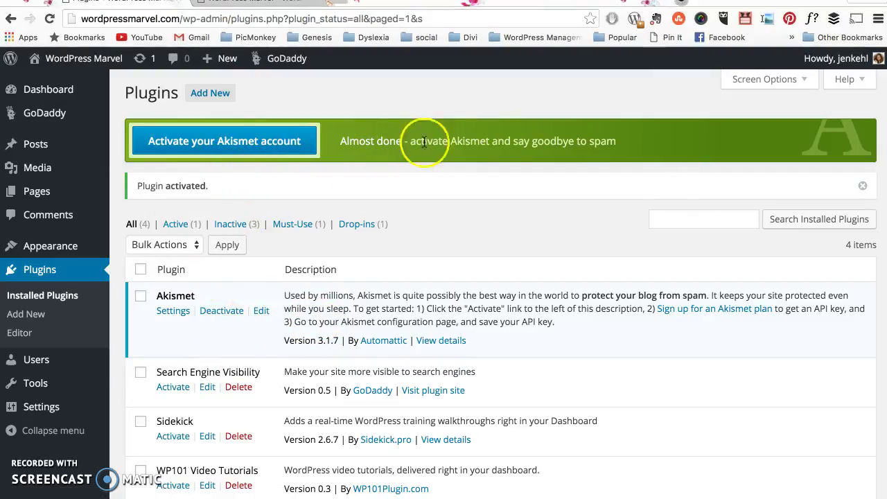
- Start activating the Akismet account and request an API key on the Akismet website
left_click(275, 142)
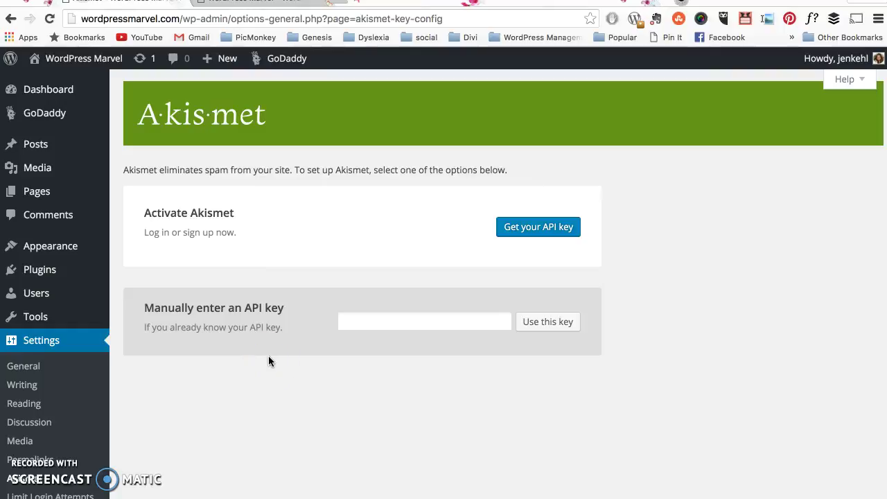
left_click(535, 233)
left_click(539, 228)
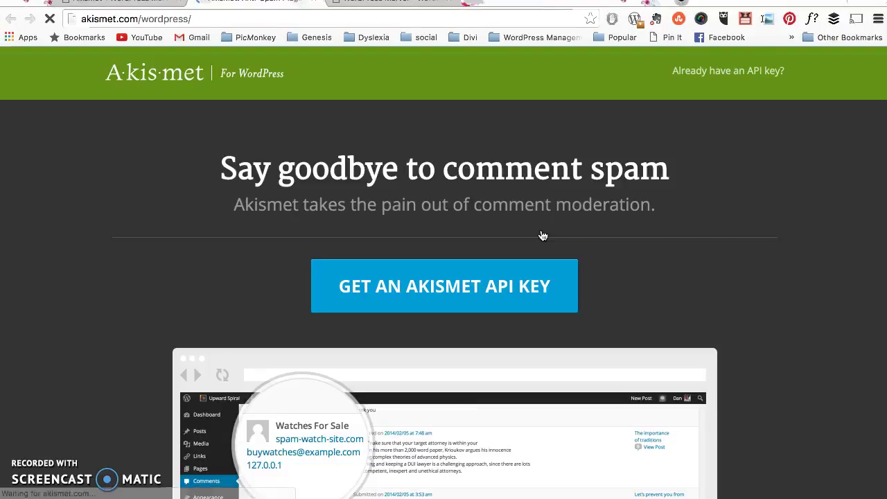
scroll(583, 323, "down", 3)
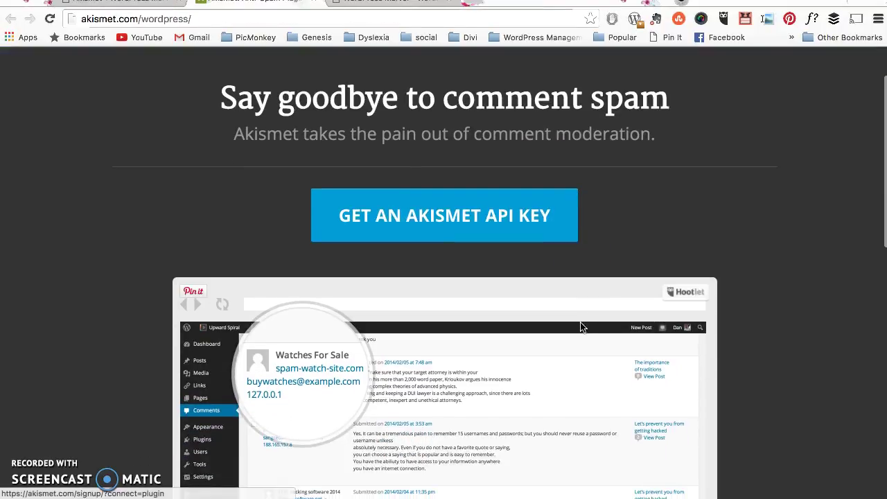
scroll(582, 326, "up", 3)
left_click(471, 284)
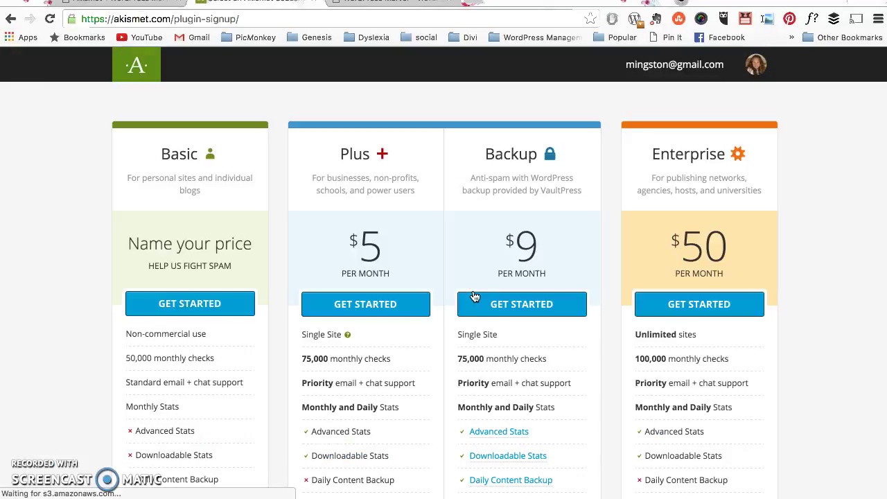
- Sign up for the Akismet Basic plan at $0.00 per year and save the generated API key to the site automatically
left_click(409, 381)
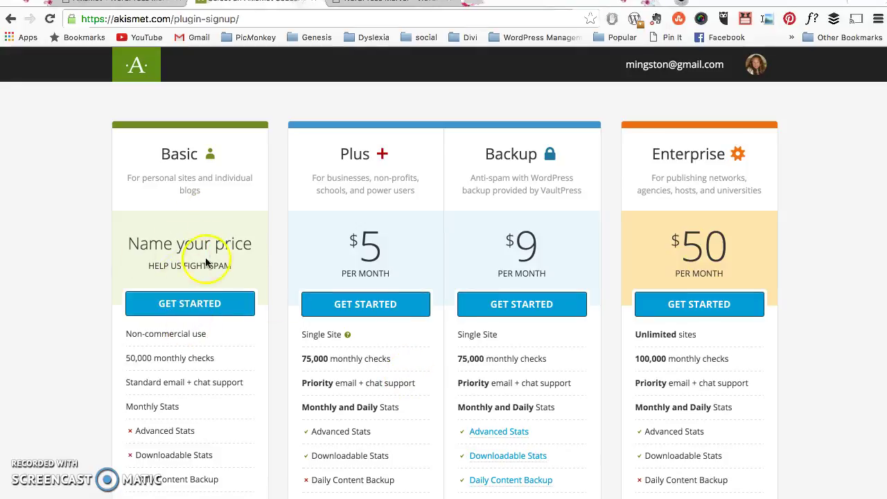
left_click(198, 303)
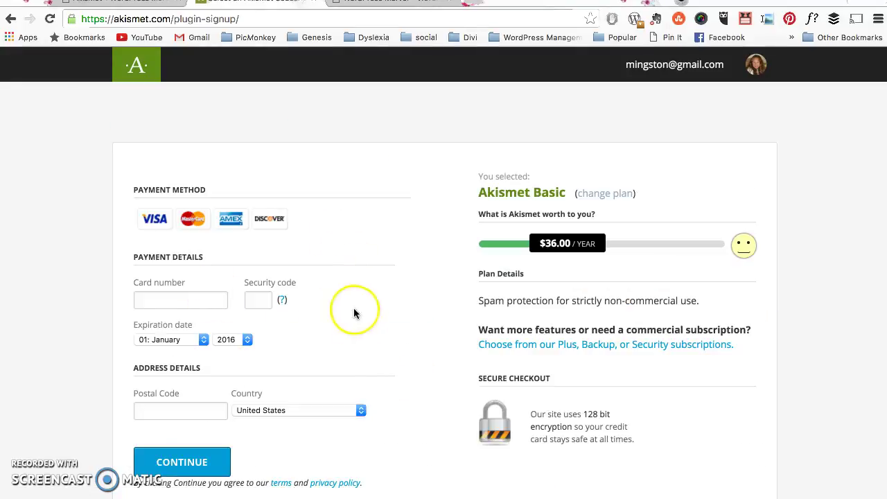
scroll(356, 315, "down", 1)
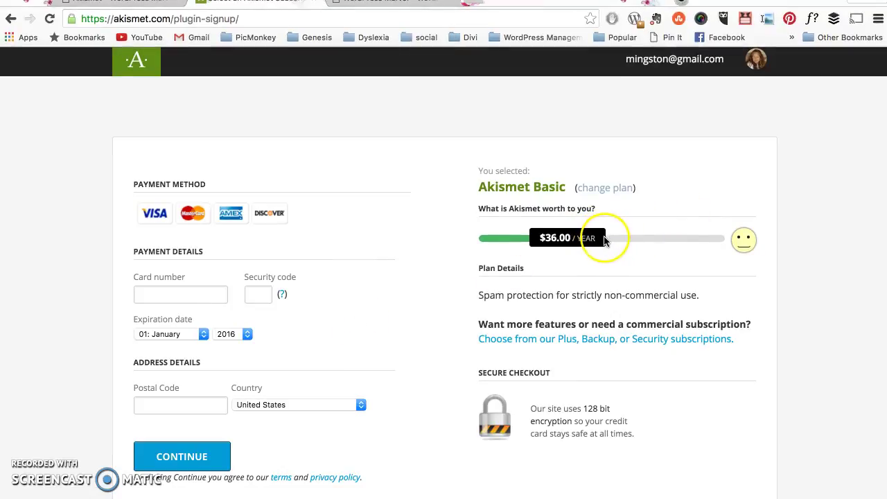
left_click_drag(604, 240, 536, 246)
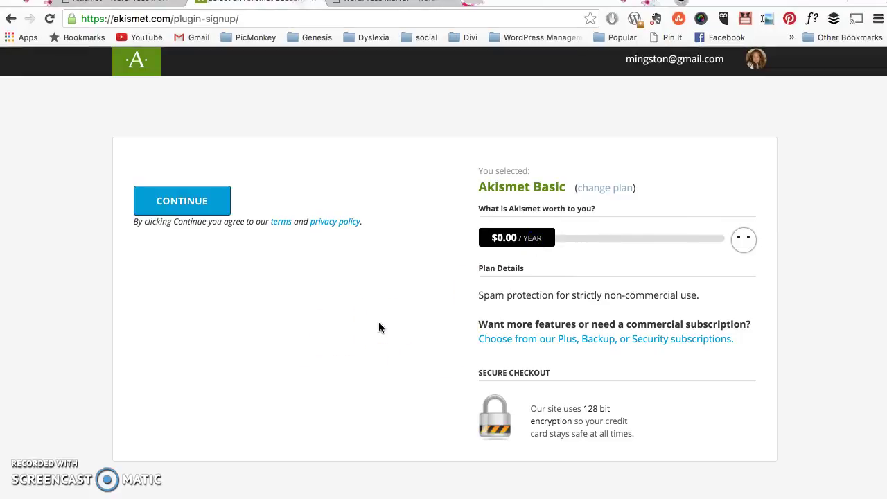
left_click(196, 203)
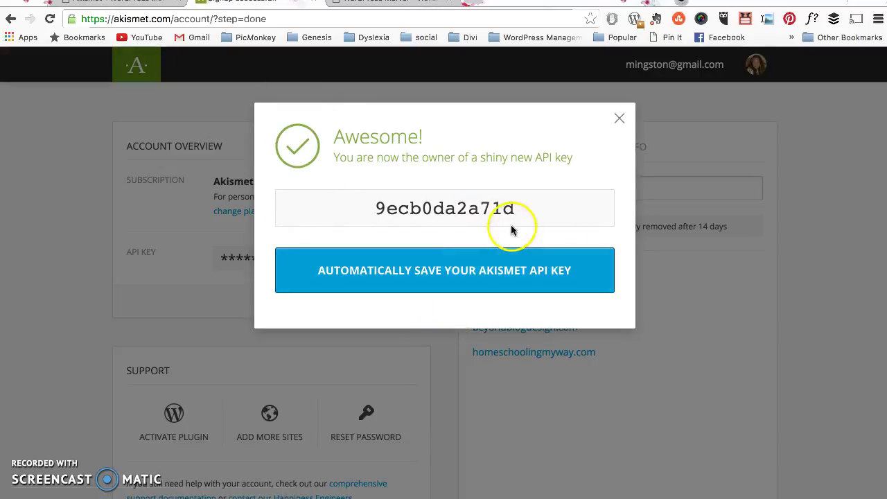
left_click(460, 281)
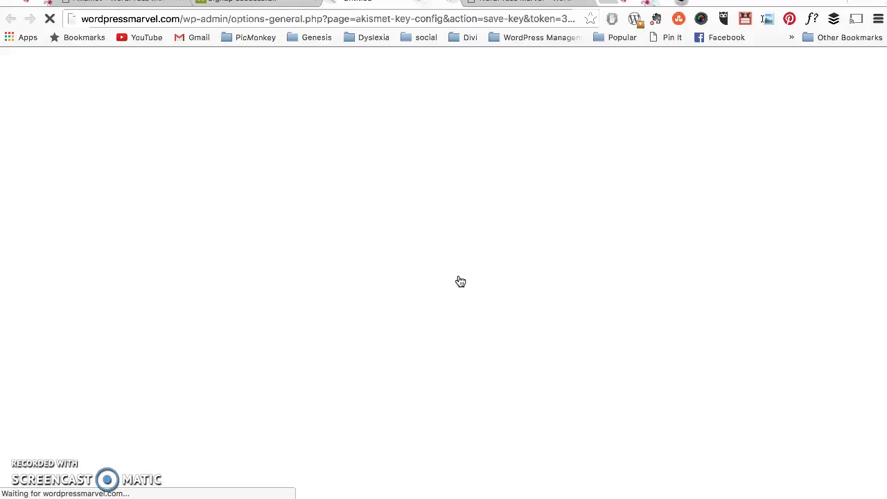
left_click(450, 254)
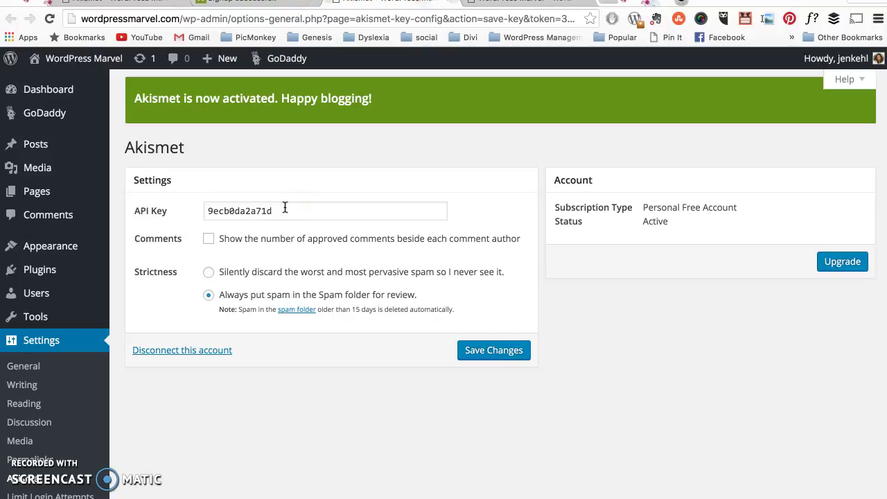
- Set Akismet's strictness to silently discard the worst and most pervasive spam, and save the changes
left_click(210, 274)
left_click(507, 353)
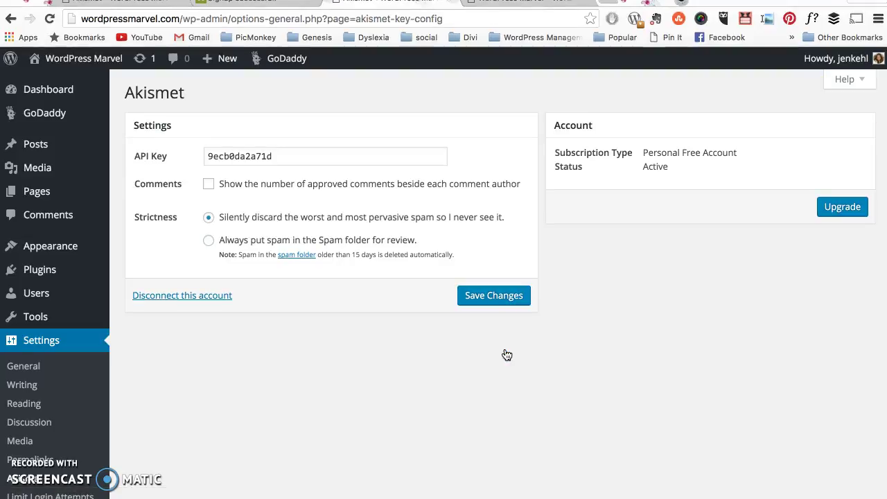
left_click(430, 400)
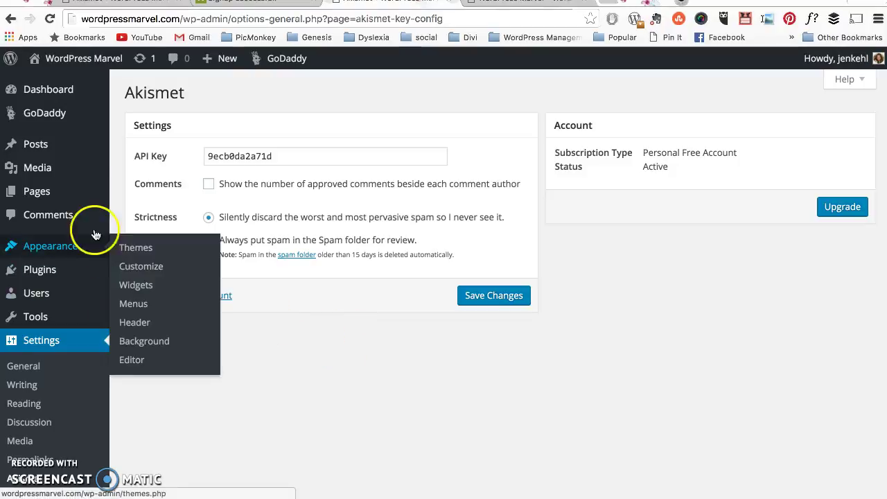
- Install the Jetpack by WordPress.com plugin from the featured plugins and activate it
mouse_move(20, 272)
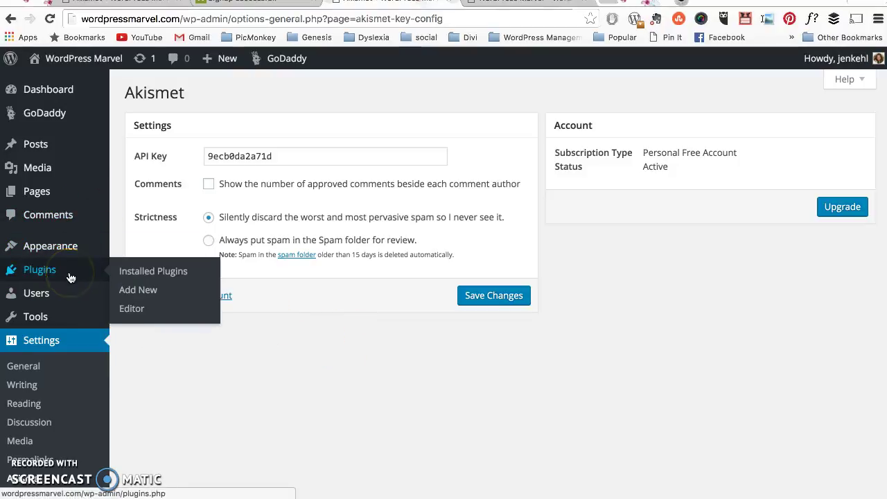
left_click(141, 291)
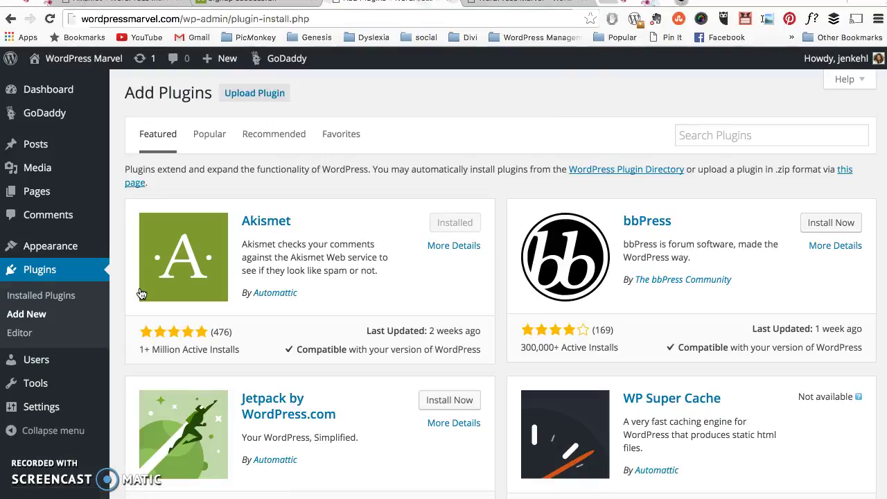
scroll(307, 329, "down", 2)
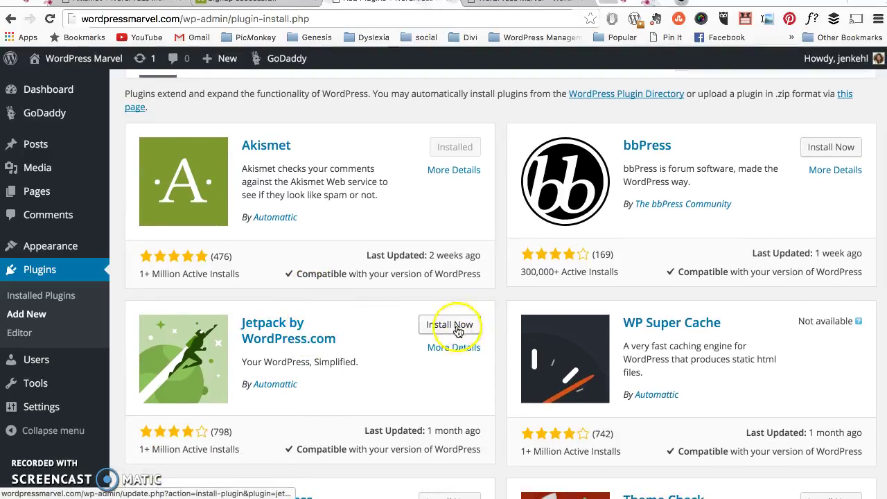
scroll(416, 388, "down", 2)
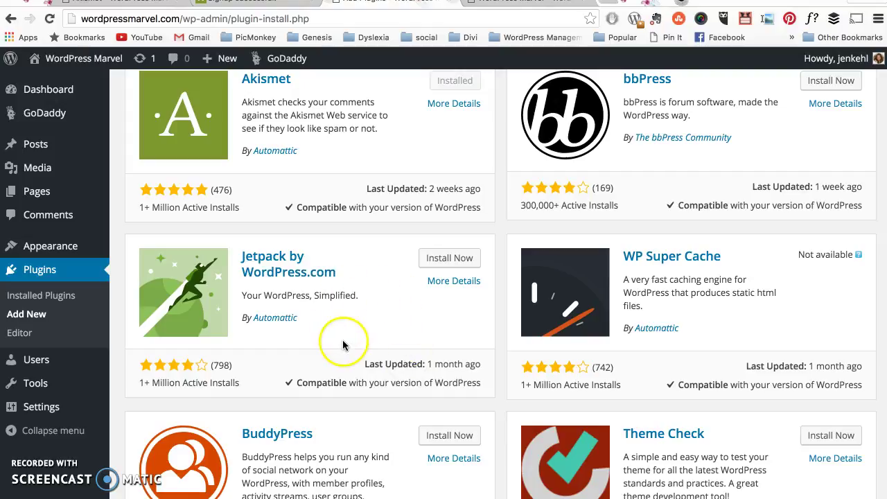
left_click(459, 260)
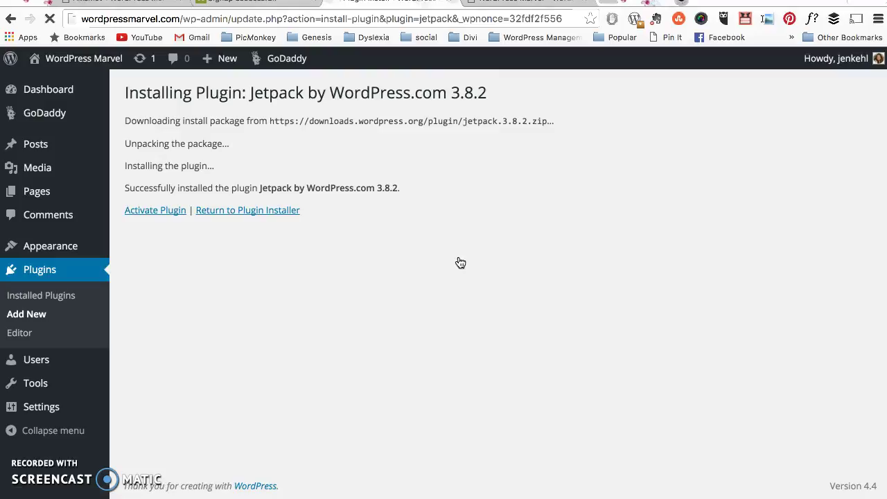
left_click(463, 179)
left_click(167, 211)
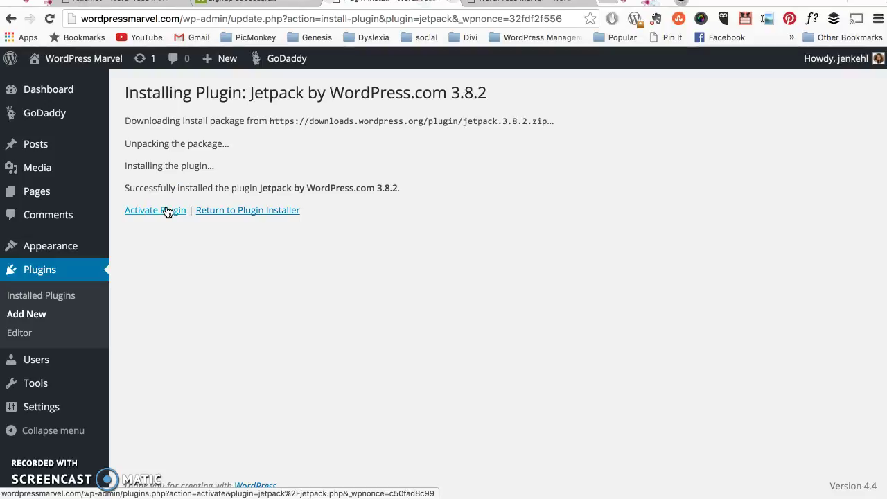
left_click(162, 213)
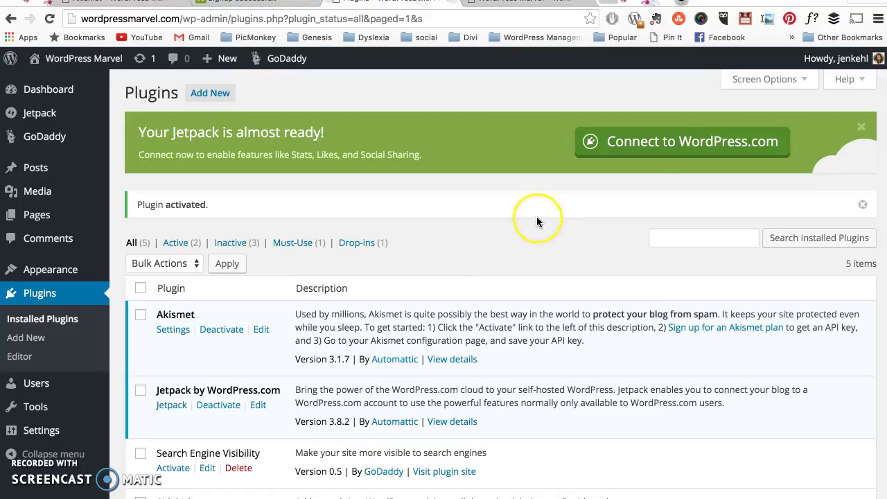
- Connect Jetpack to the WordPress.com account by approving the authorization, and skip the Jump Start setup
left_click(669, 143)
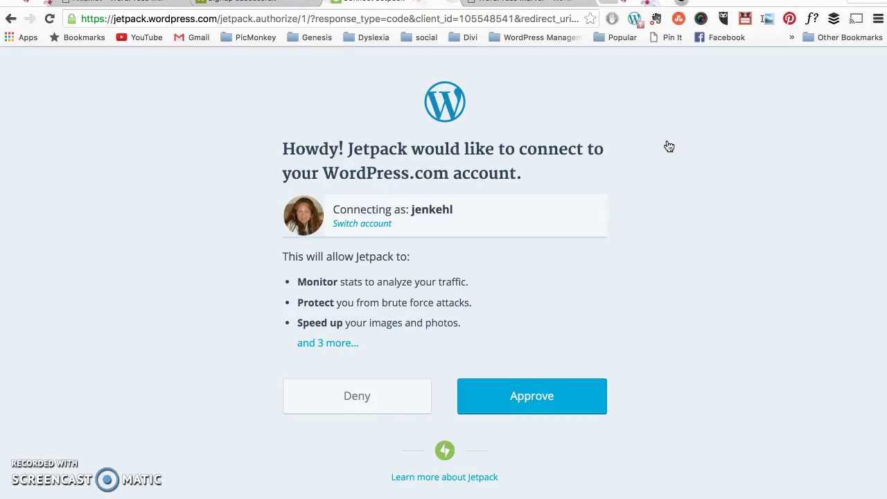
left_click(518, 408)
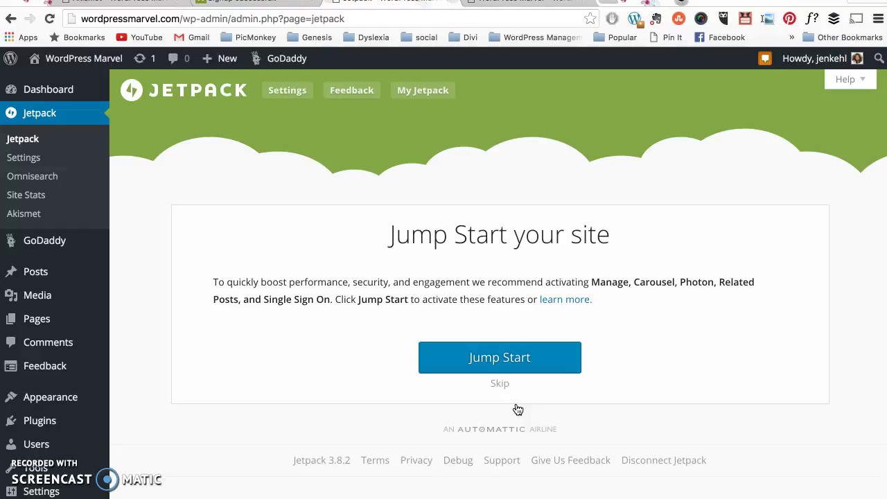
left_click(498, 386)
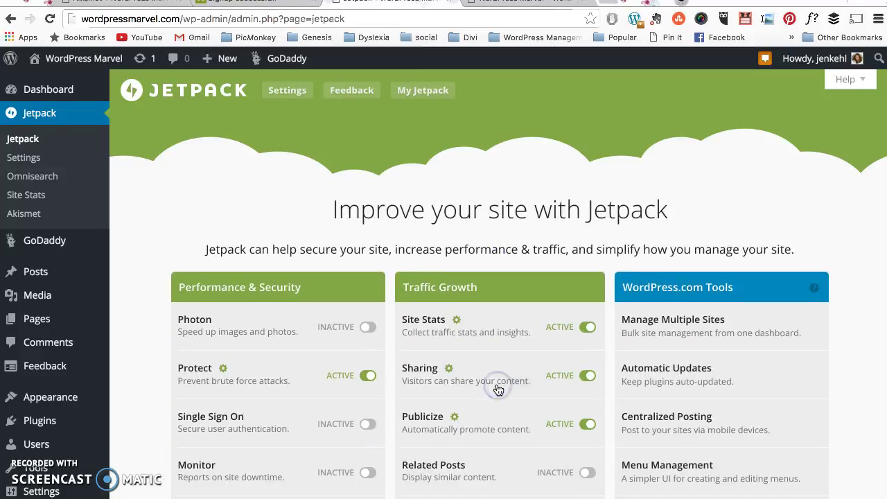
- Review Jetpack's Performance & Security, Traffic Growth and WordPress.com Tools features and their activation states
scroll(287, 229, "down", 3)
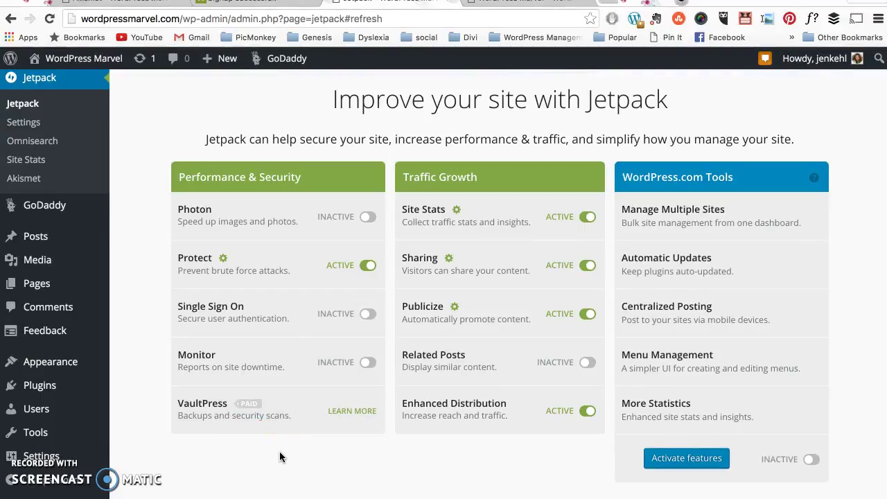
left_click(294, 264)
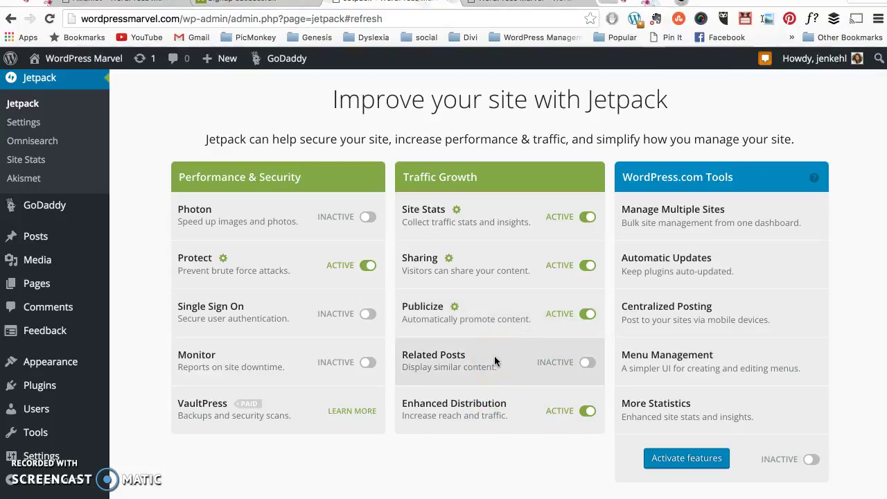
left_click(496, 416)
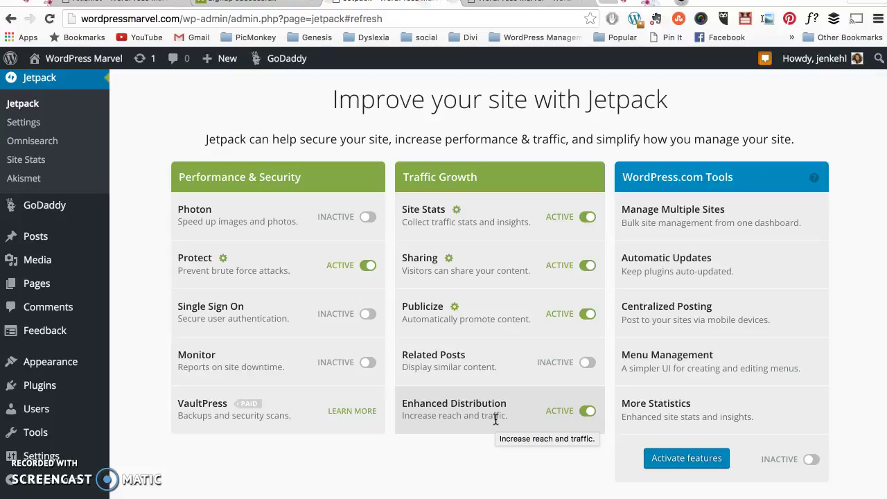
left_click(385, 479)
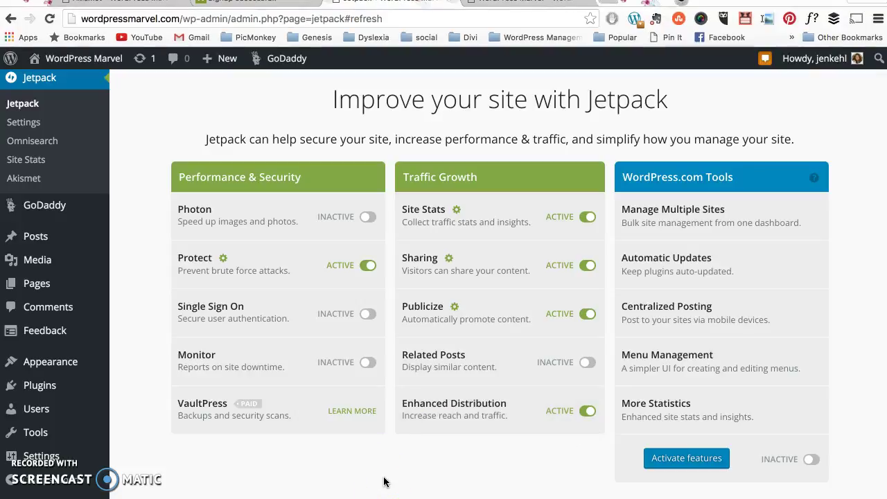